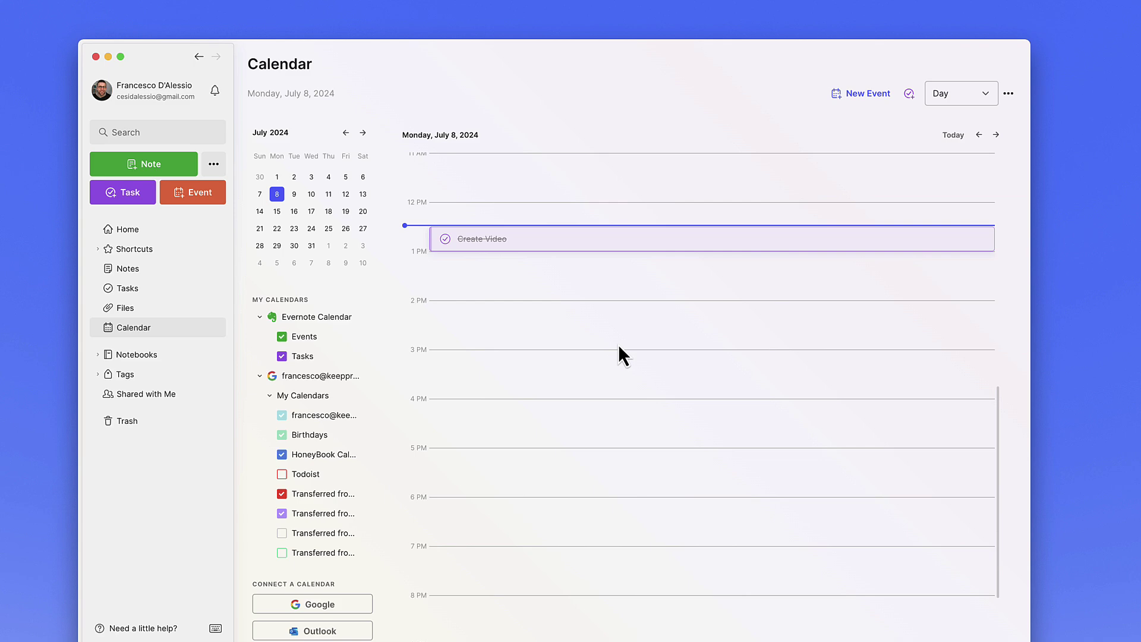
Open Tasks, try the Notebooks and My tasks groupings, then settle on the Today grouping
scroll(618, 347, "up", 1)
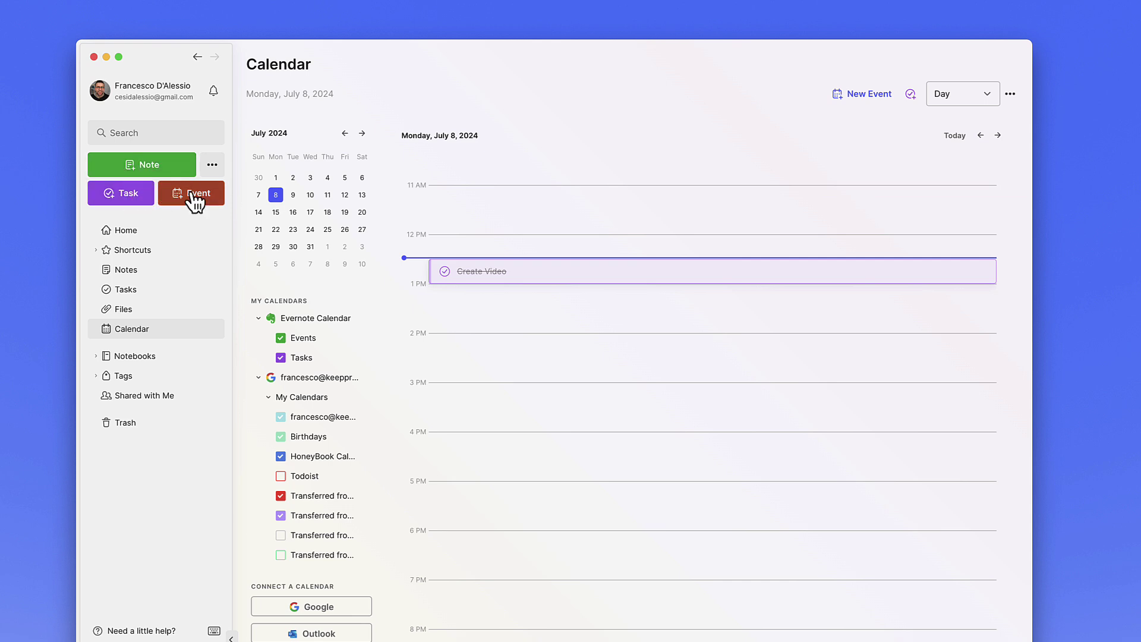
left_click(158, 294)
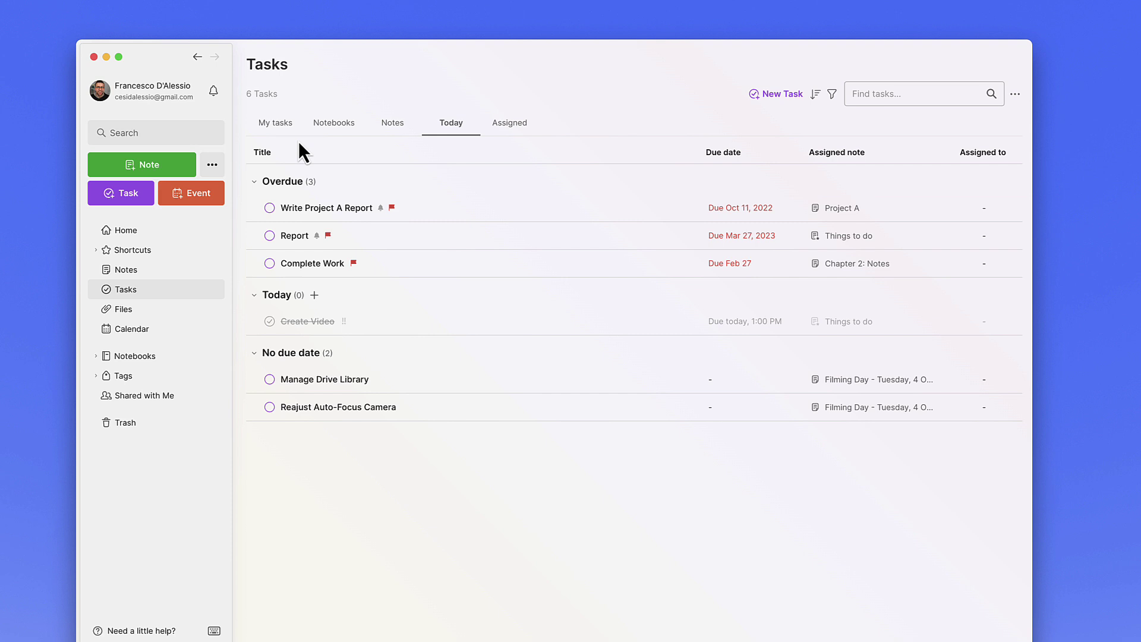
left_click(319, 126)
left_click(275, 126)
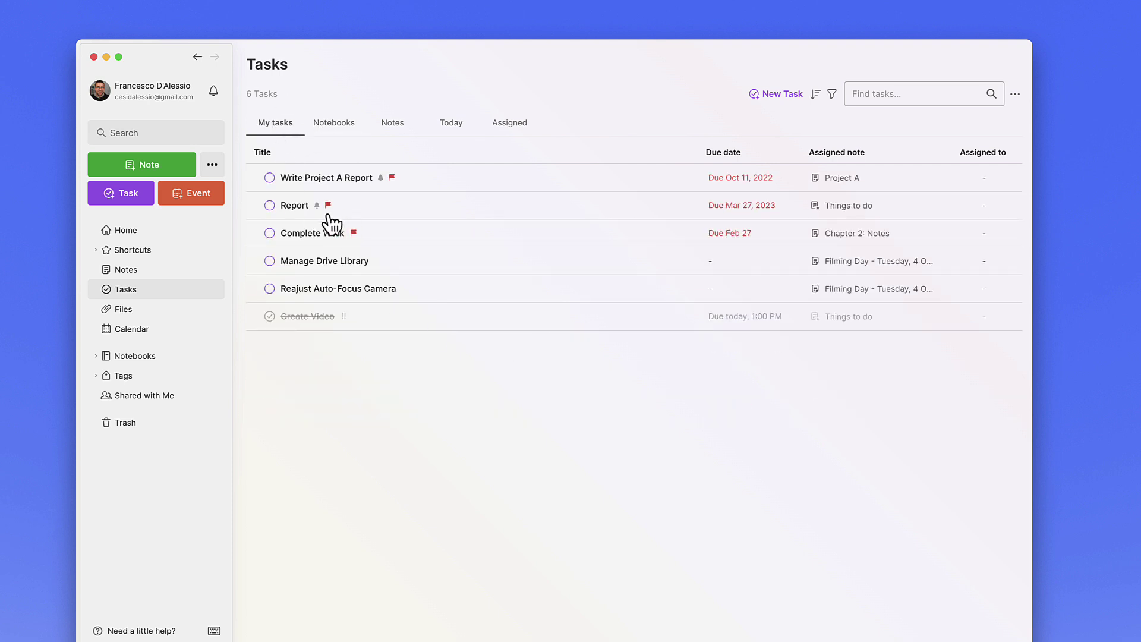
left_click(455, 124)
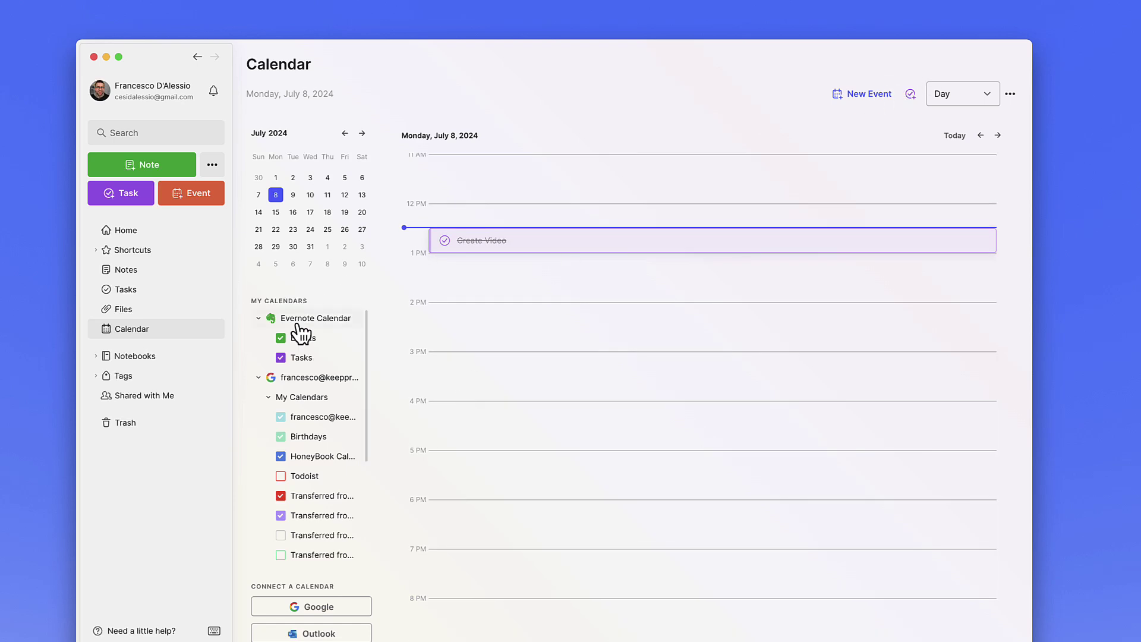
Create a 'Scrum App Marketing' event on July 8 starting at 01:45 PM
left_click(865, 95)
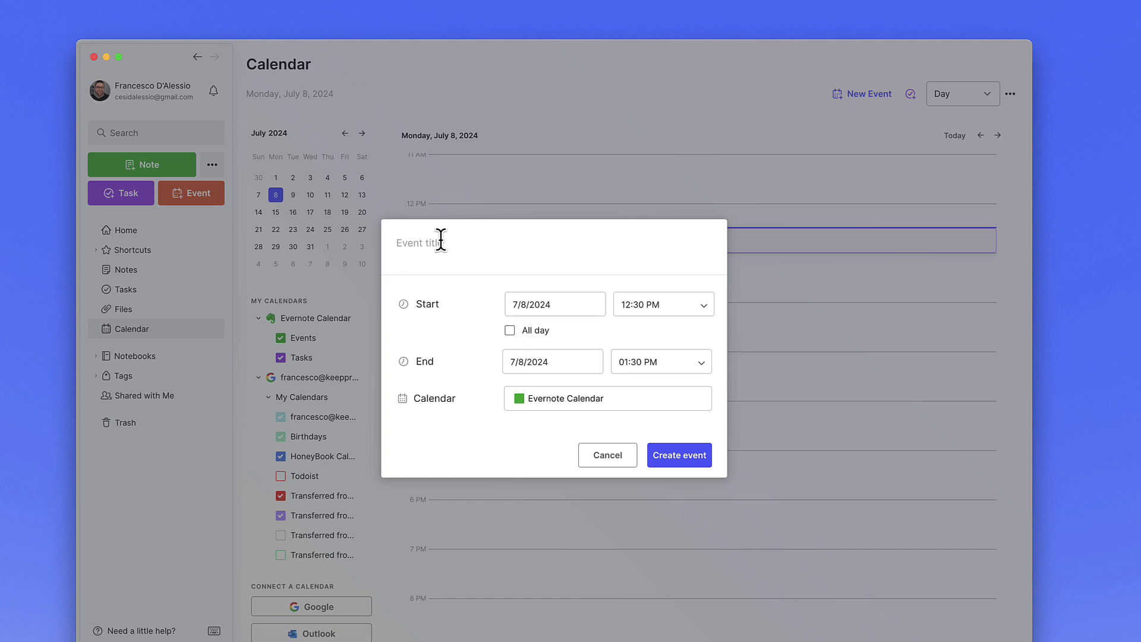
type("Scrum App Marketing")
left_click(664, 306)
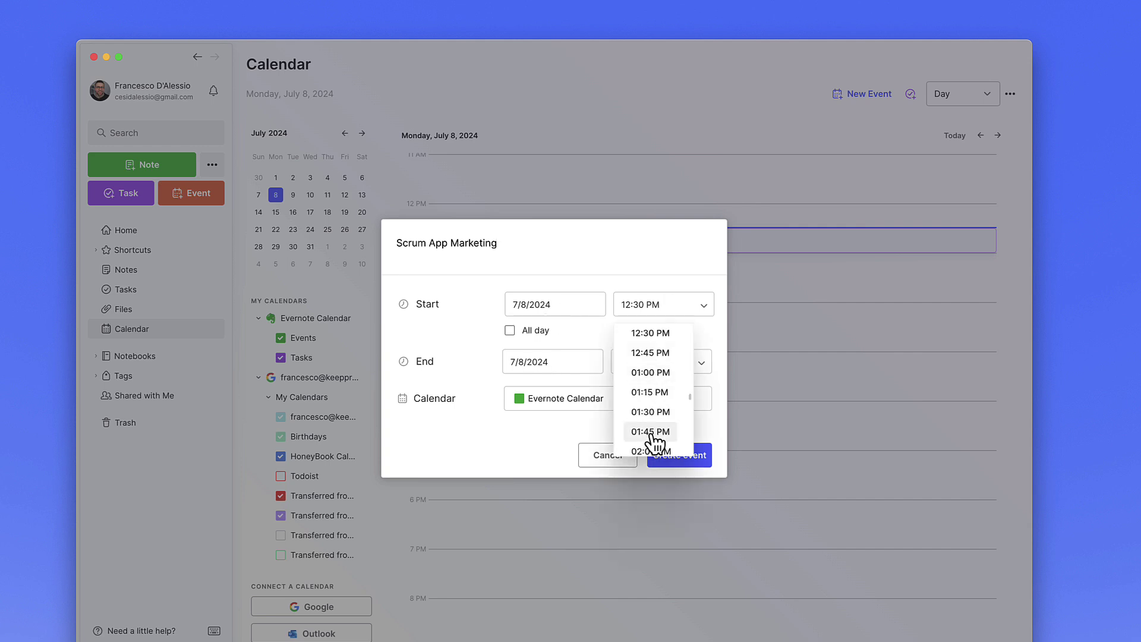
scroll(657, 428, "down", 1)
left_click(654, 405)
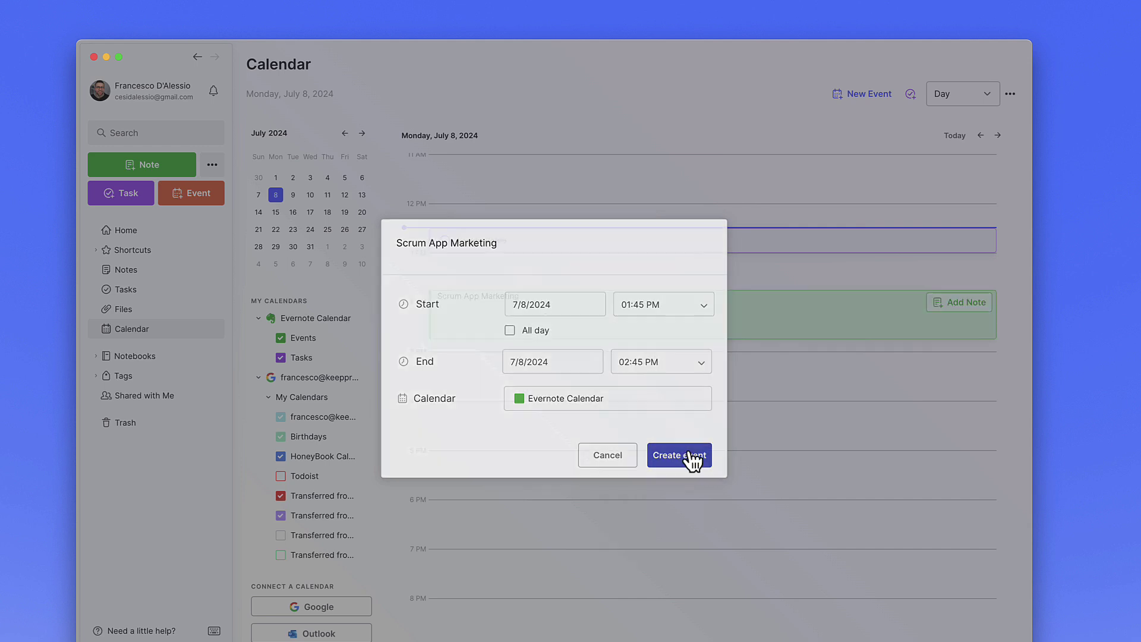
left_click(687, 458)
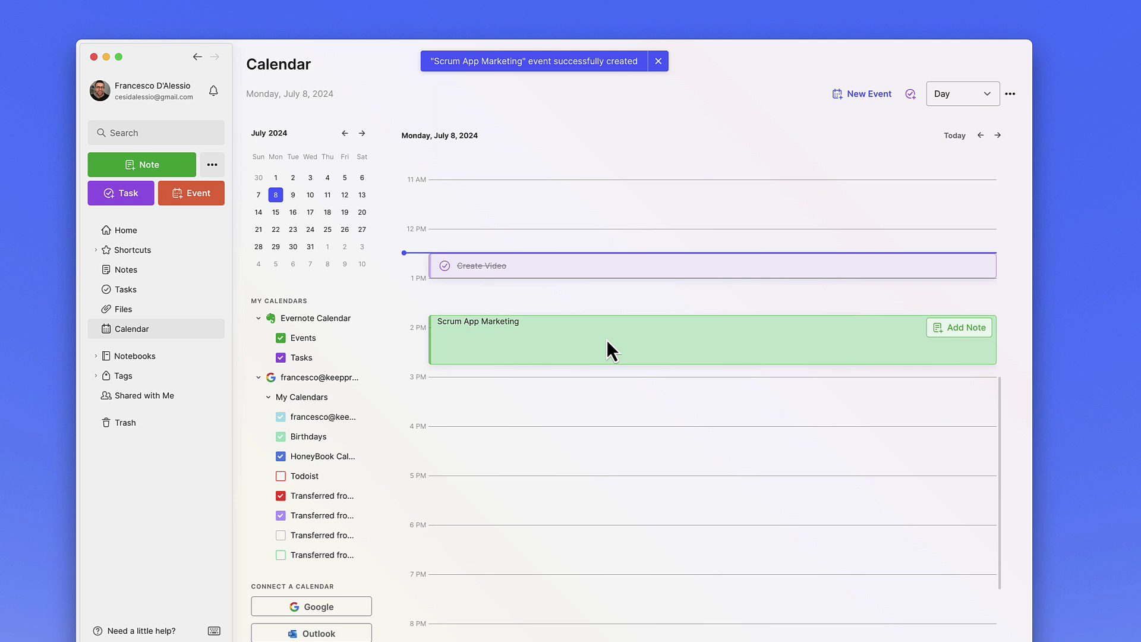
Inspect the Scrum App Marketing event popup, then open the Create Video task's details
left_click(607, 340)
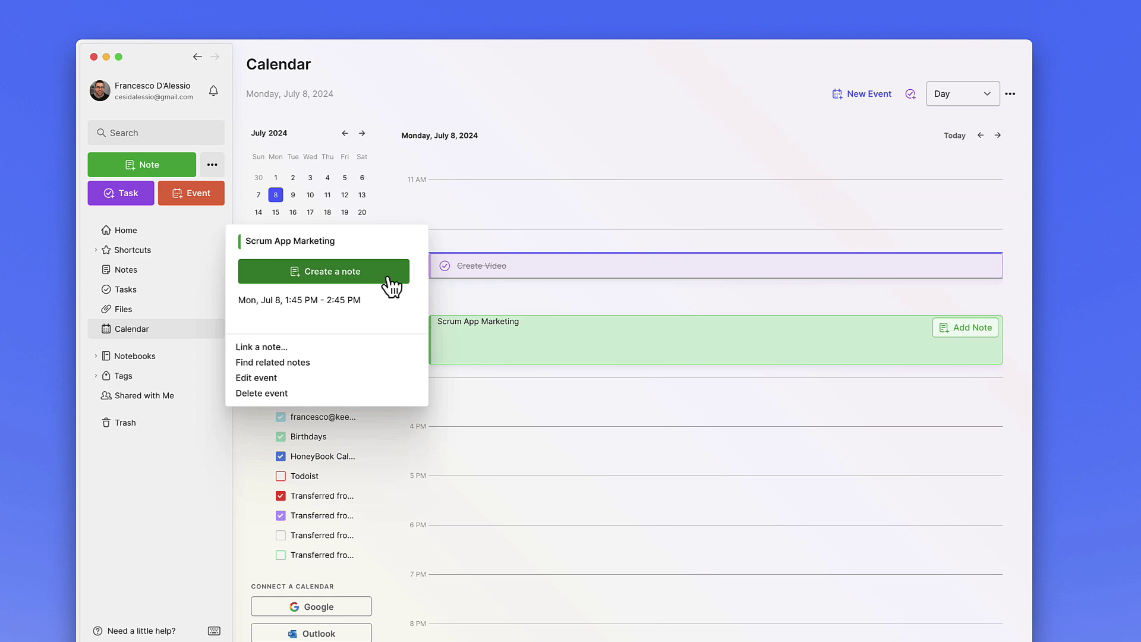
left_click(520, 328)
scroll(565, 330, "down", 1)
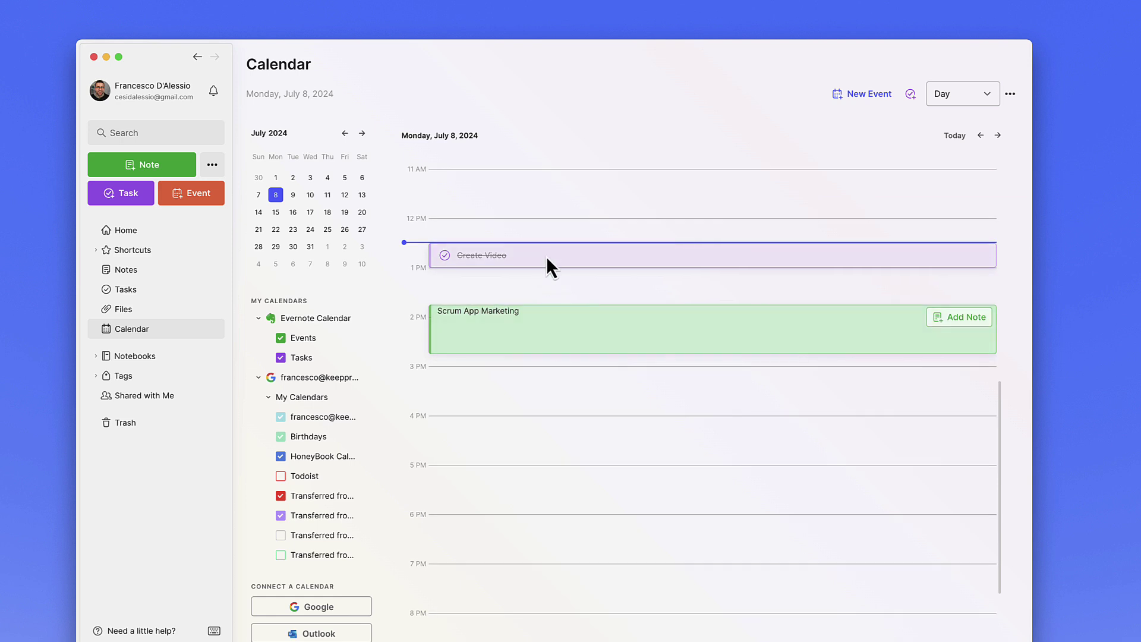
triple_click(550, 323)
key("Escape")
left_click(562, 258)
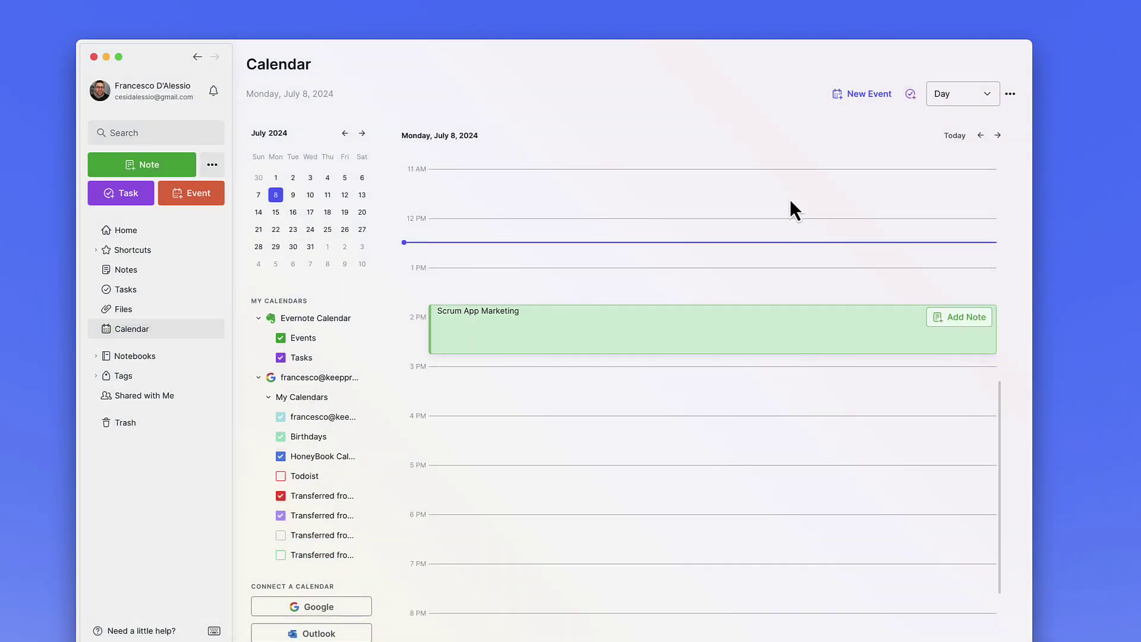
Start a new 'Create Video' task due today at 5:00 PM
left_click(911, 95)
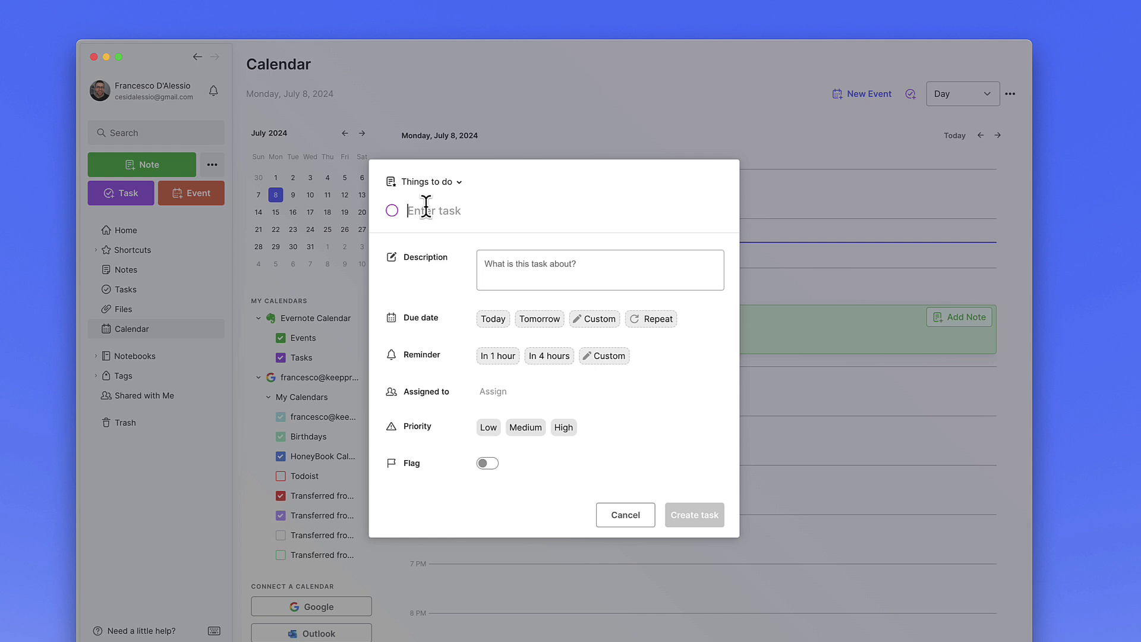
type("Create Video")
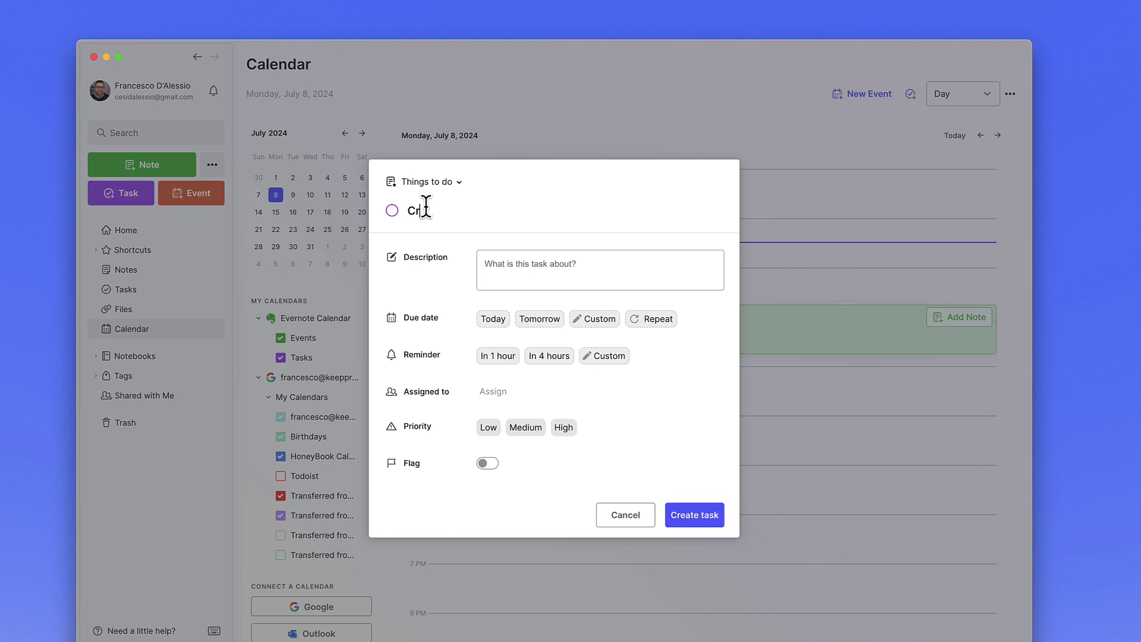
left_click(506, 326)
left_click(589, 324)
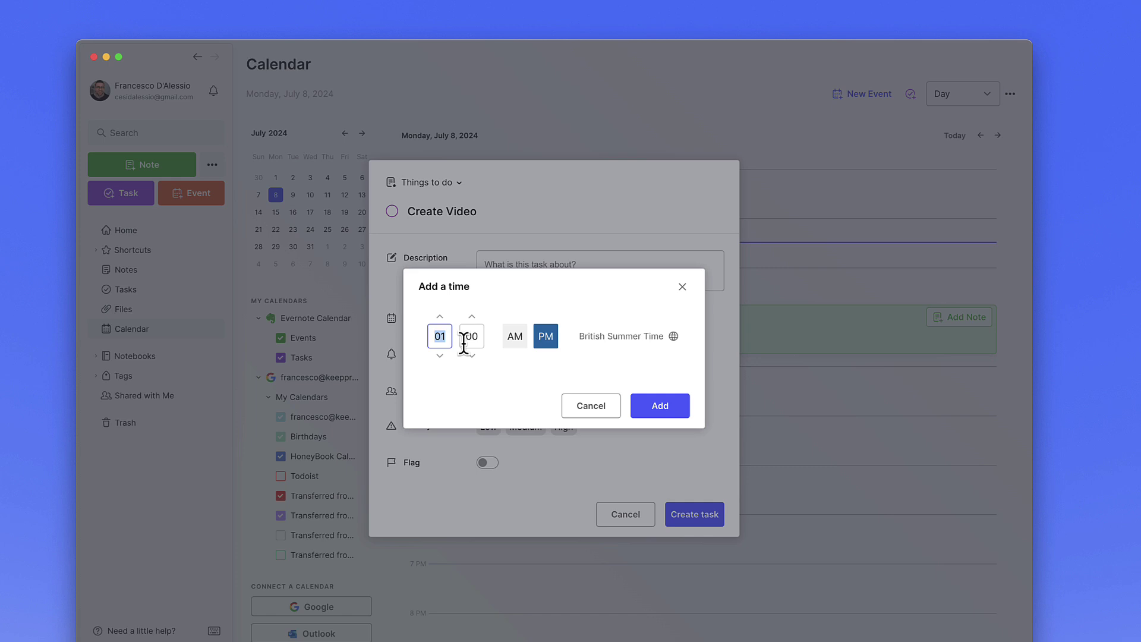
left_click(440, 316)
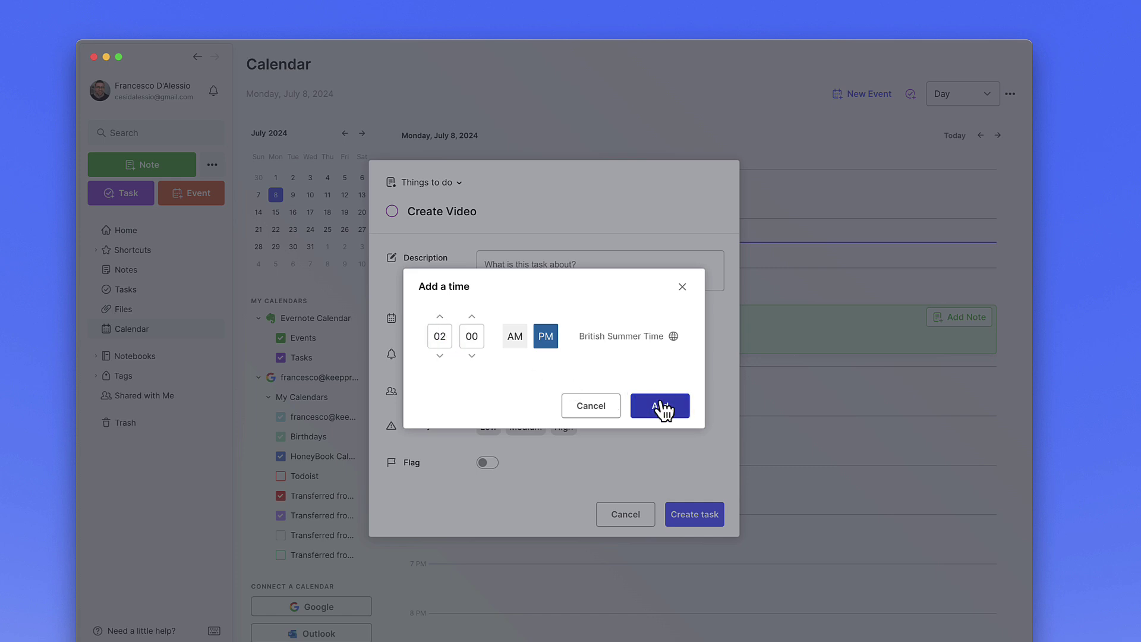
left_click(440, 316)
left_click(439, 316)
left_click(440, 316)
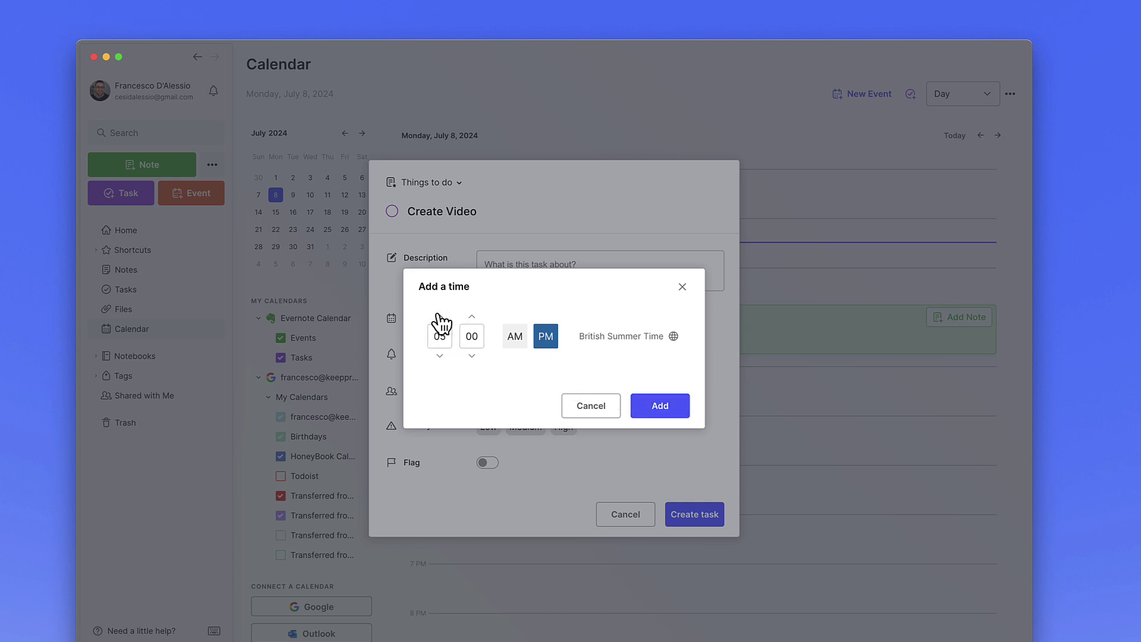
left_click(659, 408)
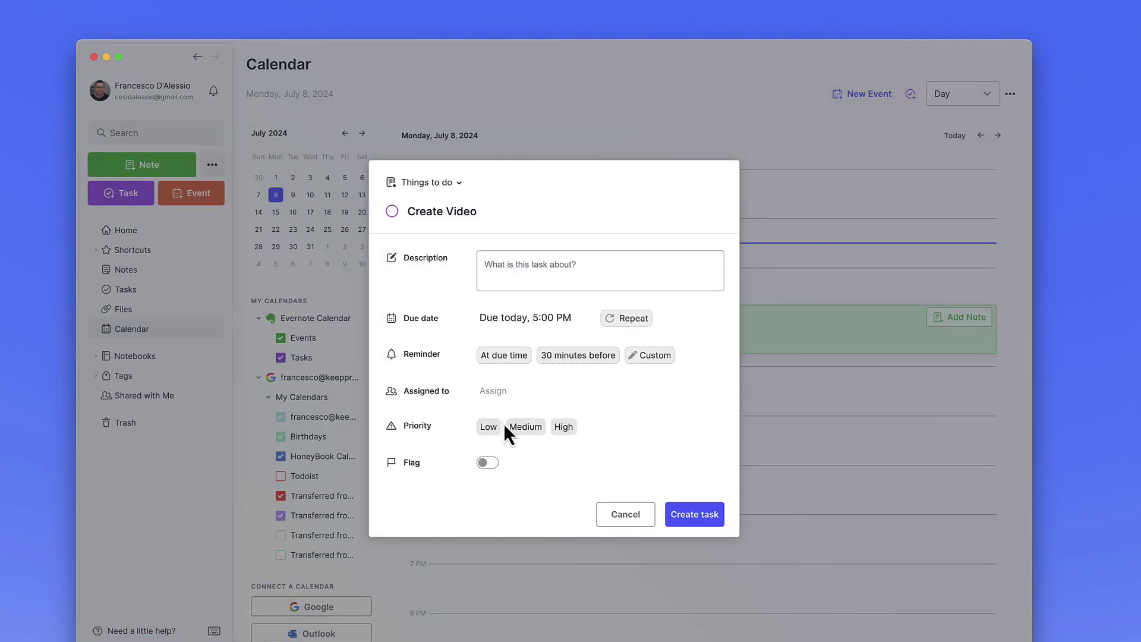
Give the task High priority and a flag, leaving it unassigned, and create it
left_click(564, 427)
left_click(494, 392)
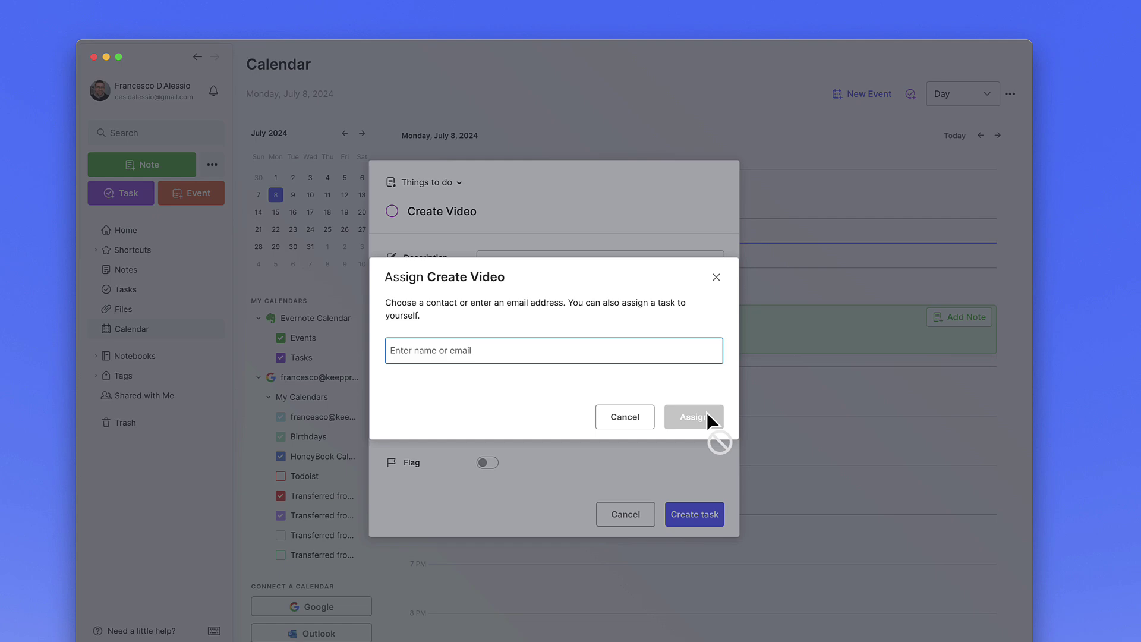
left_click(626, 416)
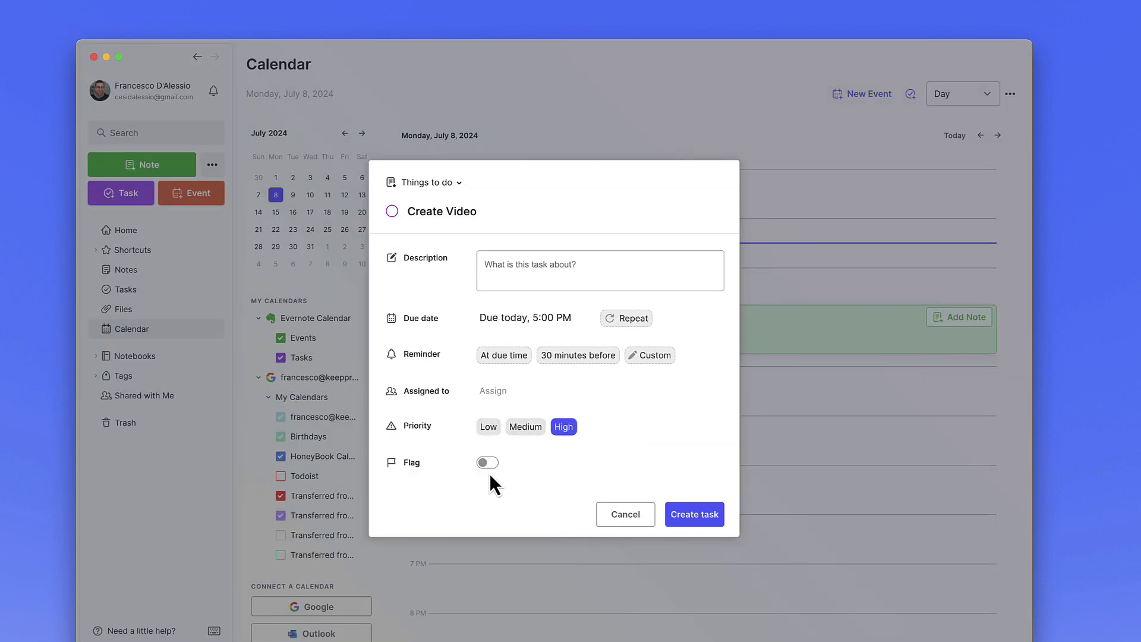
left_click(488, 463)
left_click(704, 515)
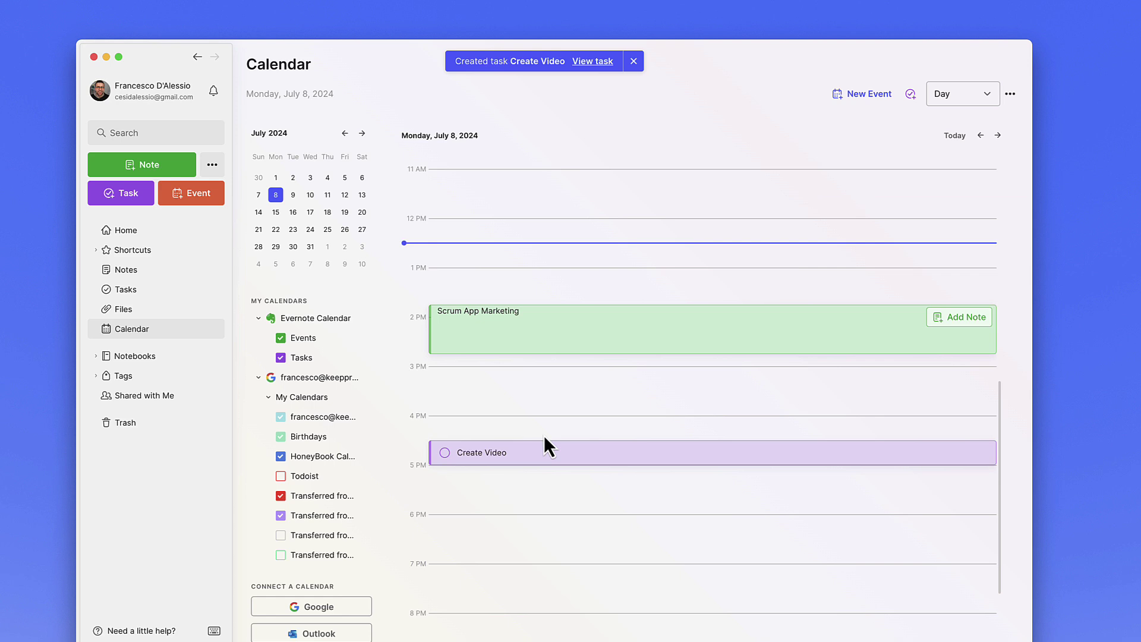
Check the Create Video task without changes, then switch the calendar to Schedule view
scroll(544, 435, "down", 1)
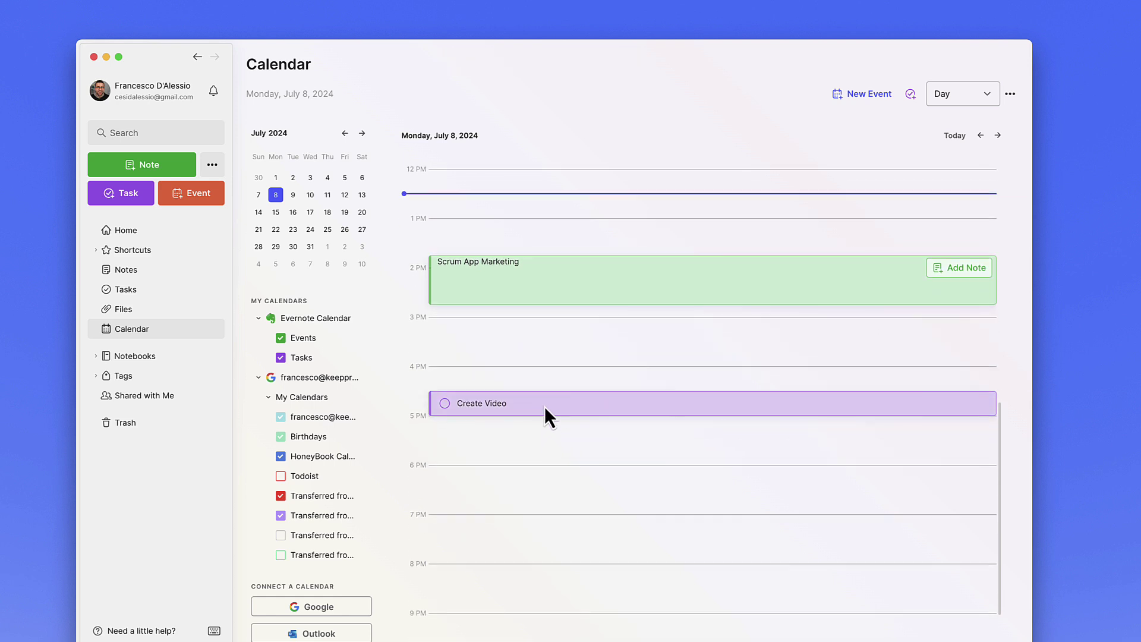
left_click(545, 406)
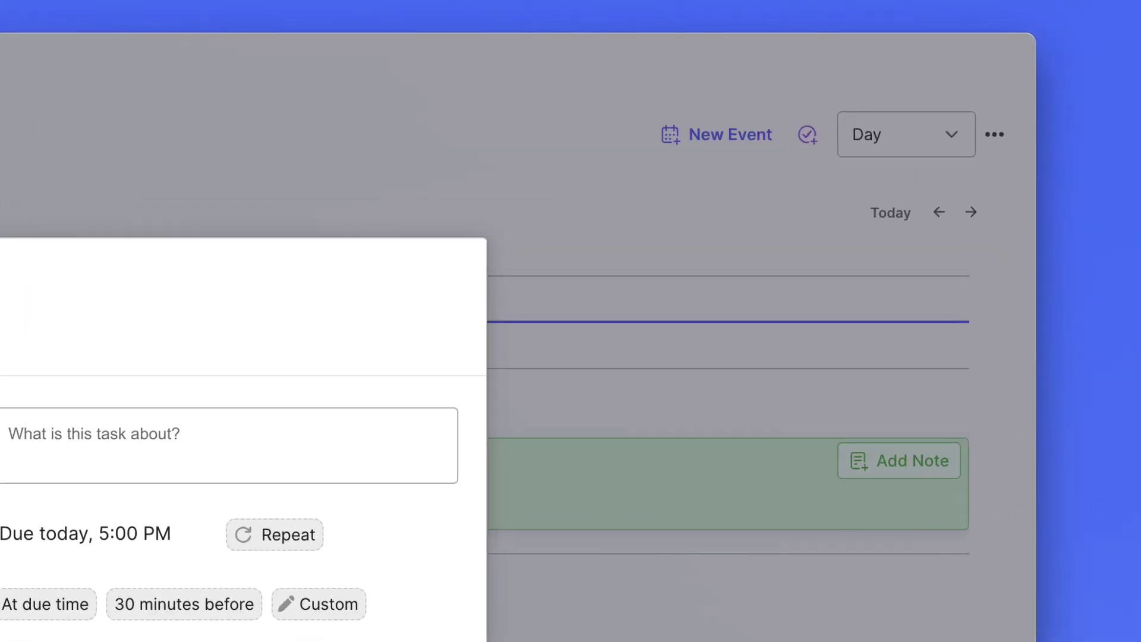
left_click(624, 526)
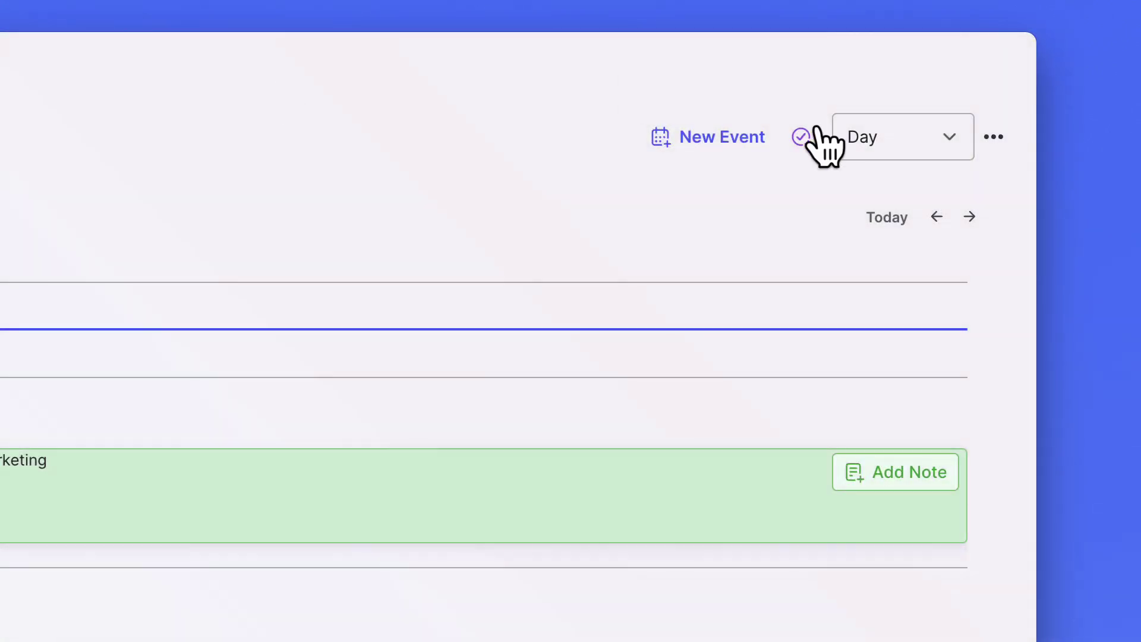
left_click(876, 142)
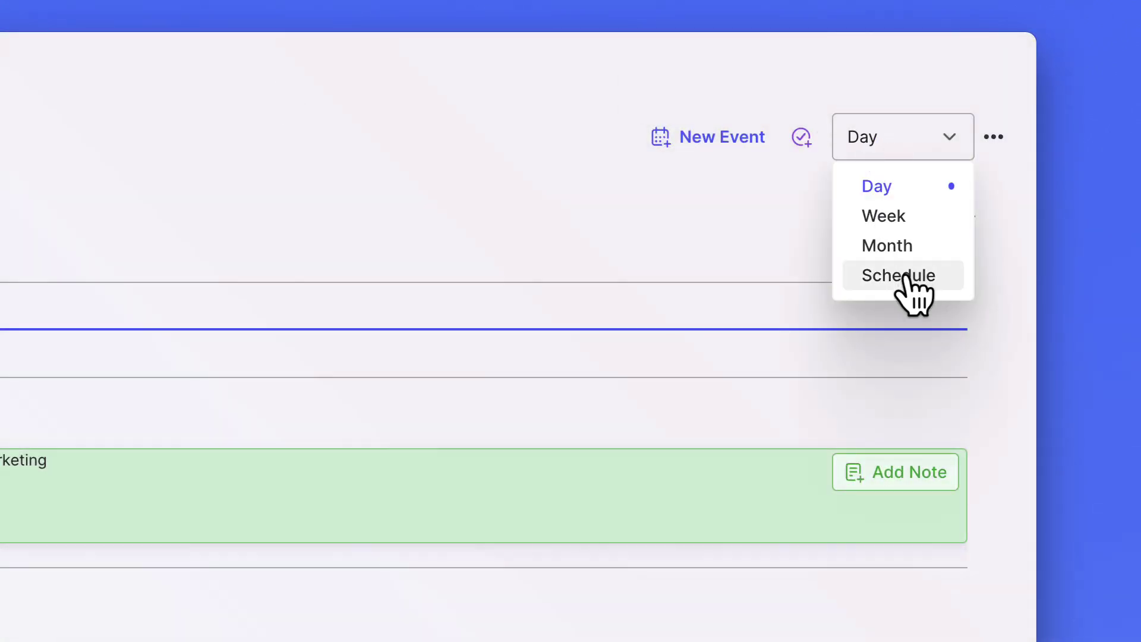
left_click(905, 277)
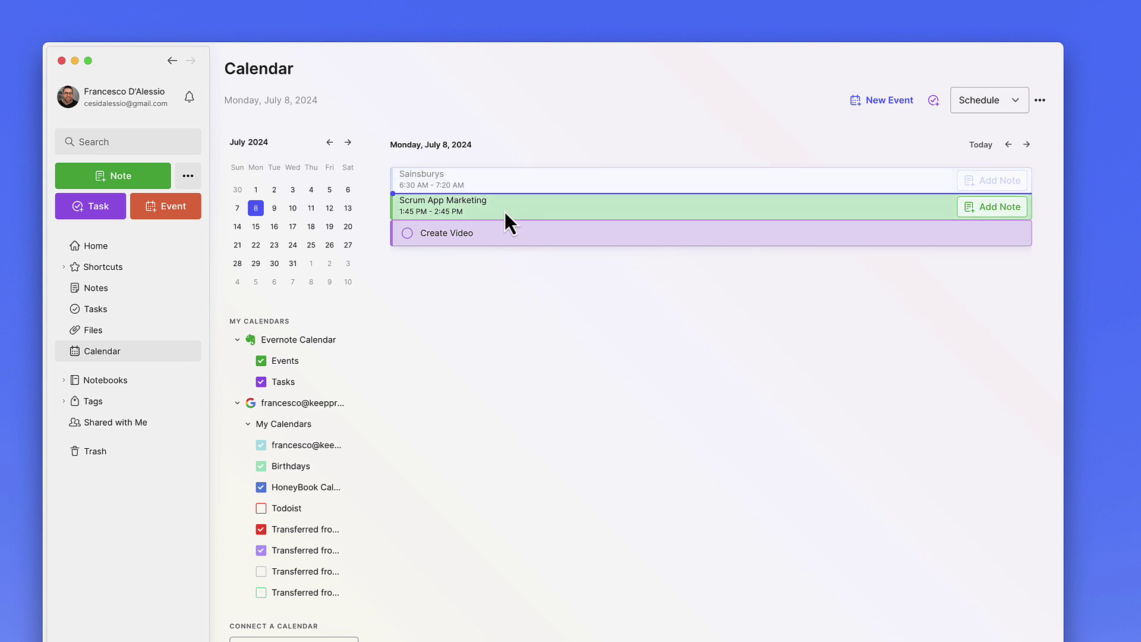
Remove the Create Video task's due date and save it
left_click(533, 240)
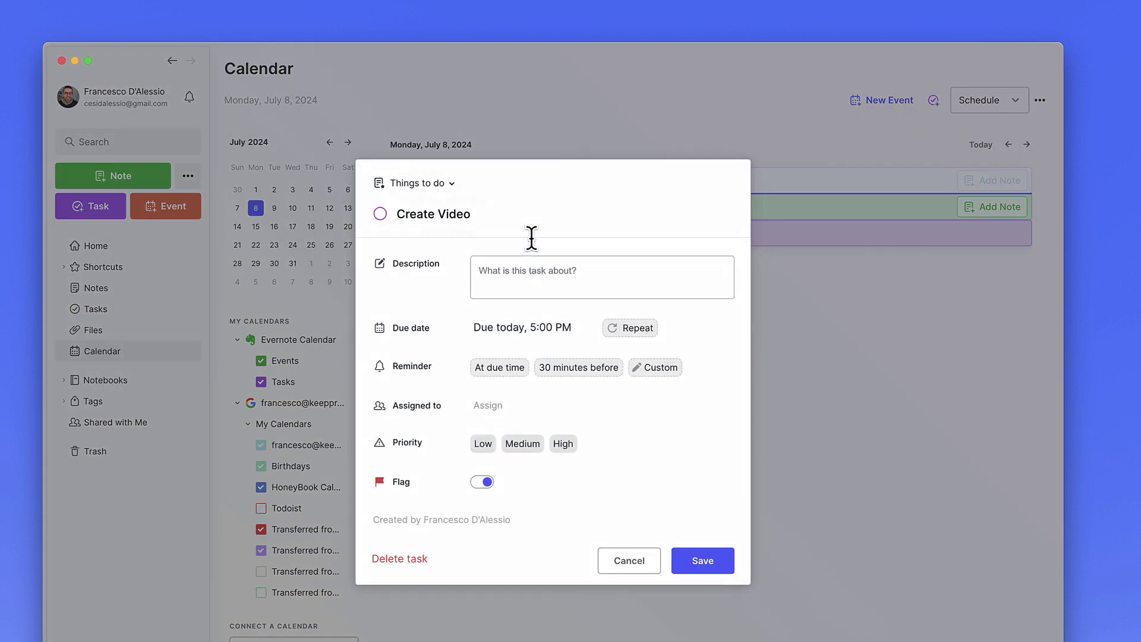
left_click(563, 332)
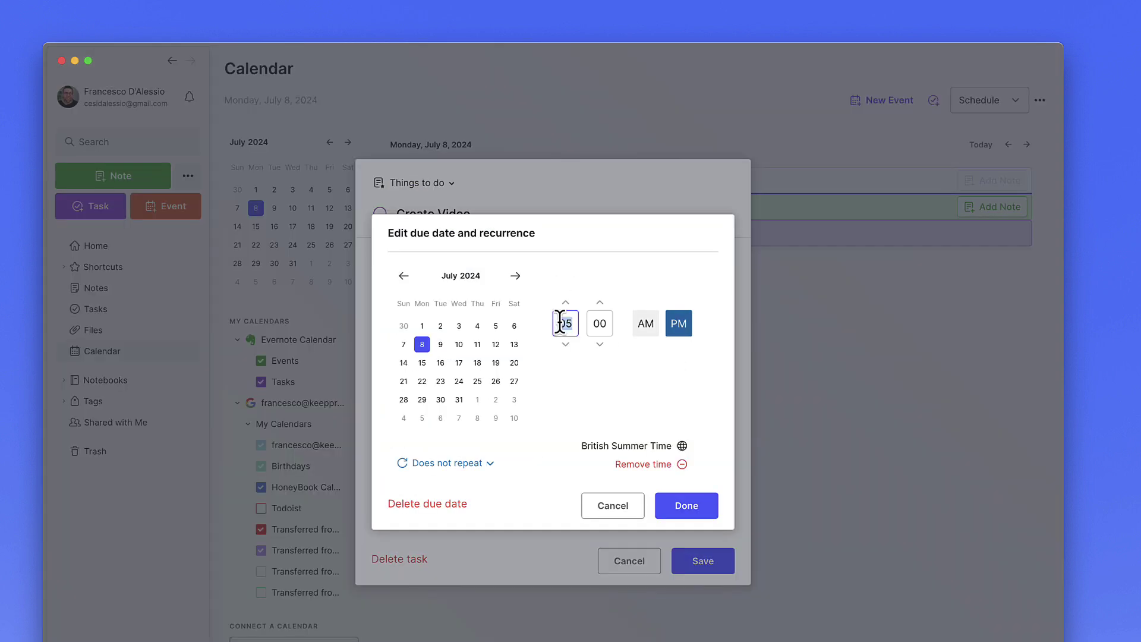
left_click(434, 510)
left_click(703, 562)
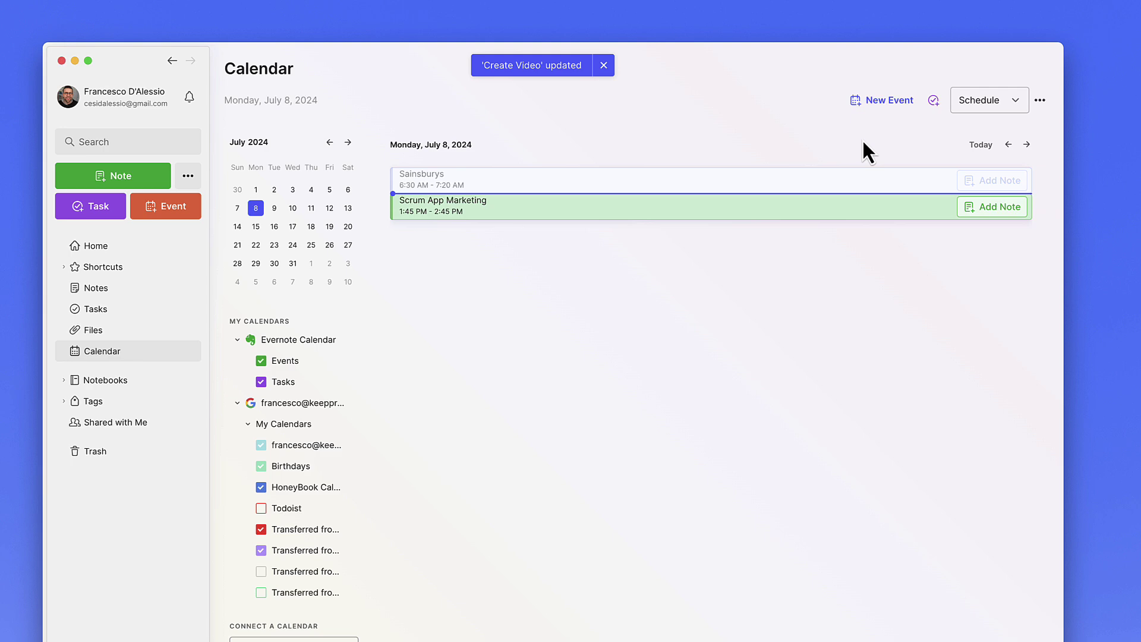
From the Tasks list, make Create Video due today at 3:00 PM, then return to Calendar
left_click(90, 311)
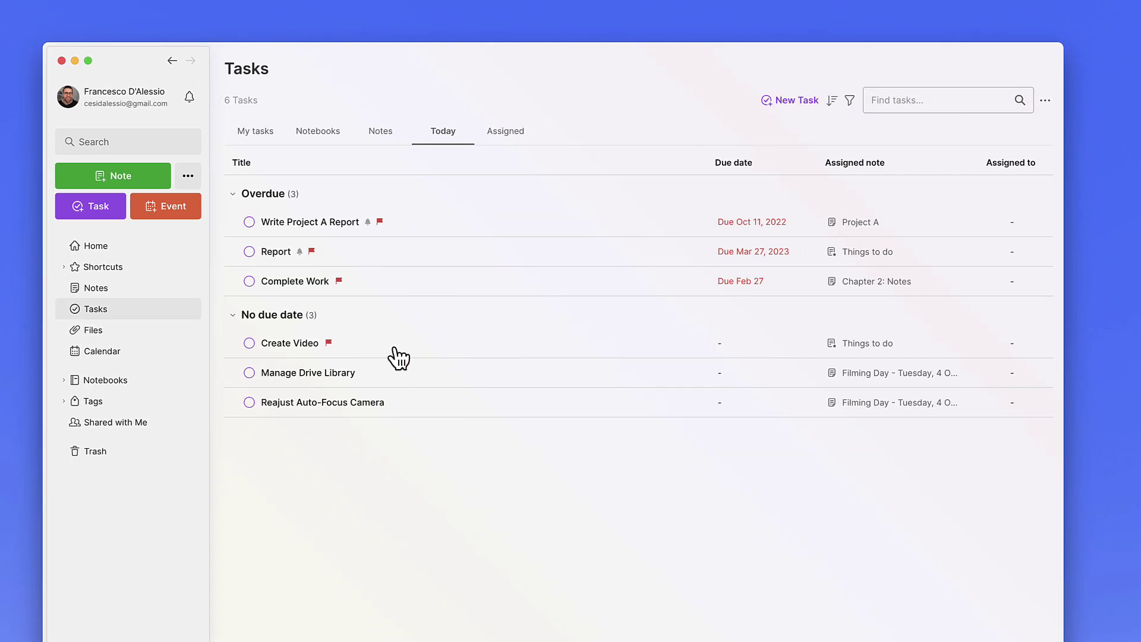
left_click(400, 351)
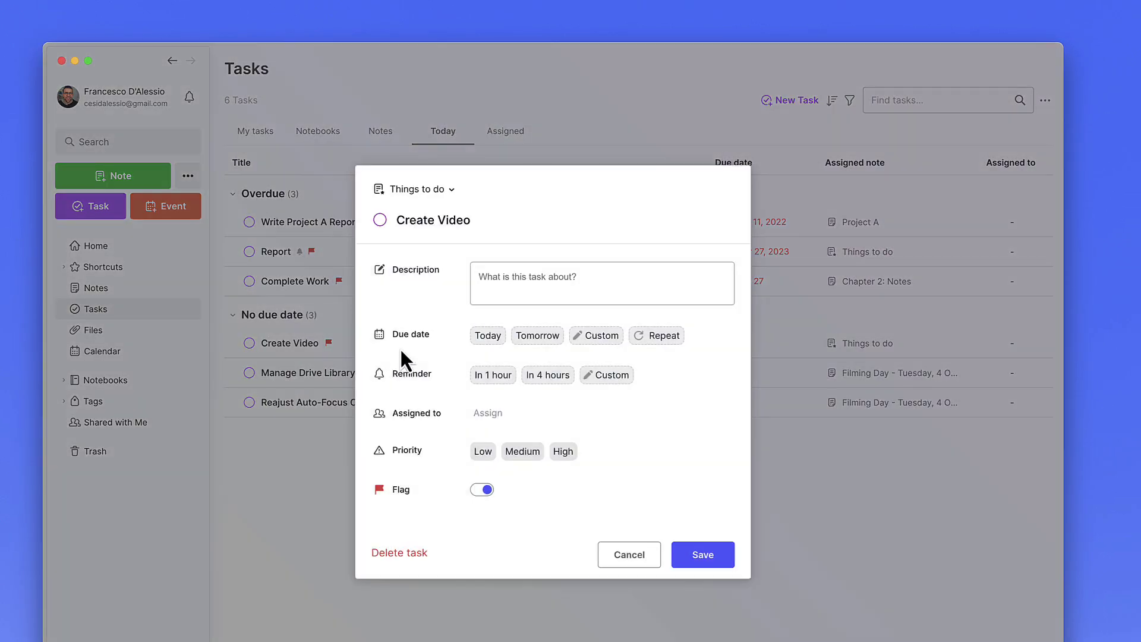
left_click(489, 336)
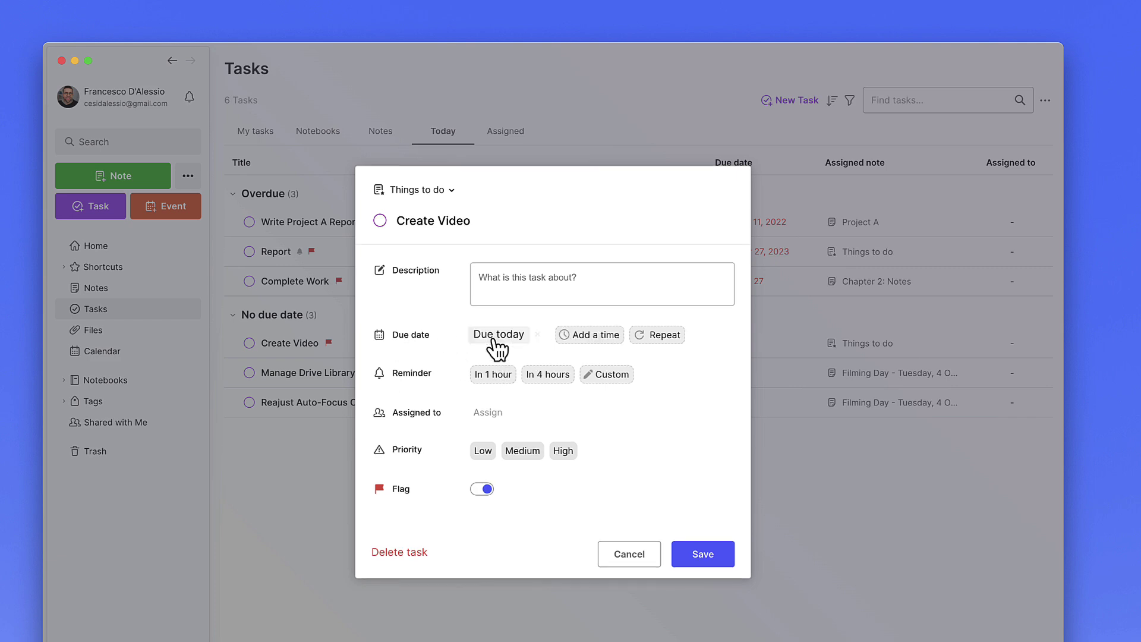
left_click(587, 336)
left_click(431, 337)
left_click(431, 337)
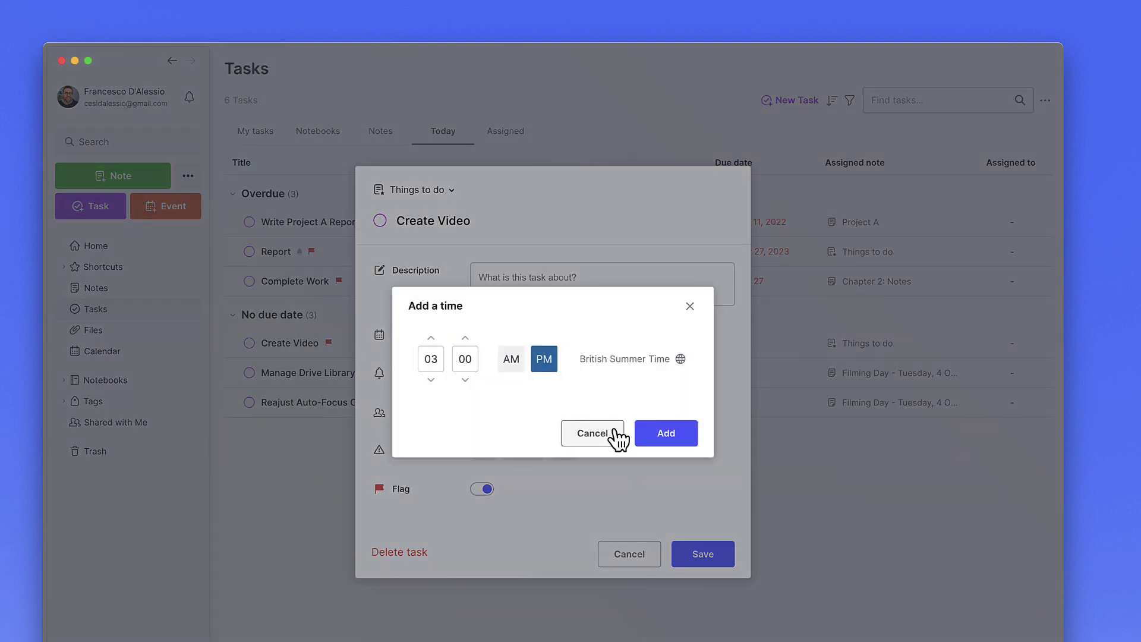
left_click(654, 433)
left_click(722, 554)
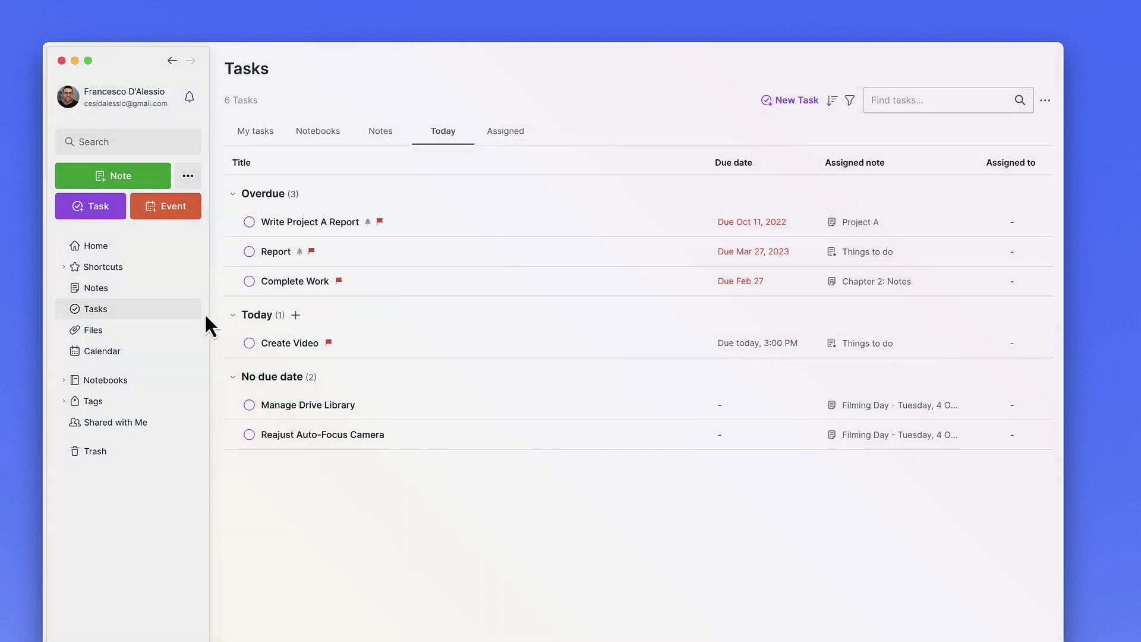
left_click(138, 353)
Switch the calendar to Week view showing Week 28 and scroll through the grid
left_click(1013, 102)
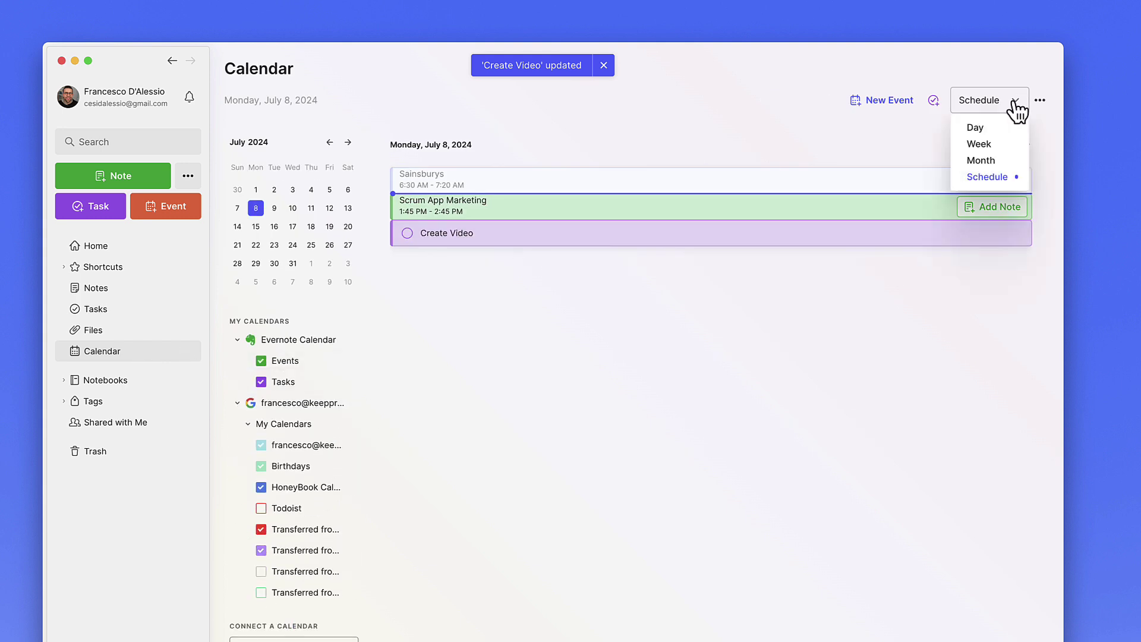
left_click(994, 145)
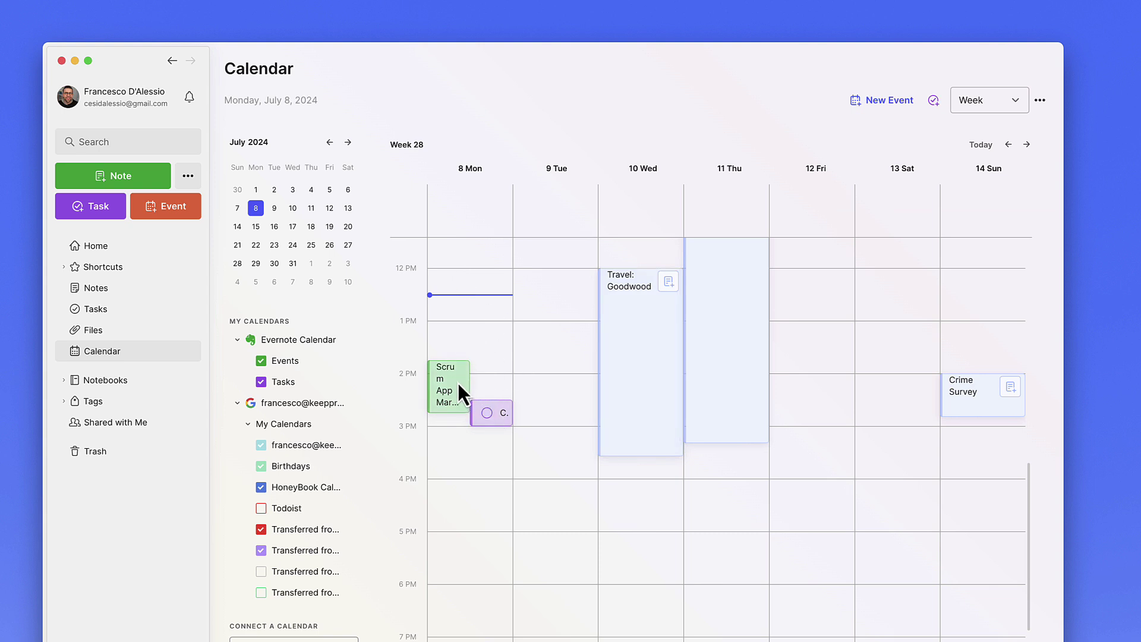
left_click_drag(449, 445, 459, 532)
left_click(500, 323)
scroll(474, 325, "up", 1)
scroll(475, 328, "down", 1)
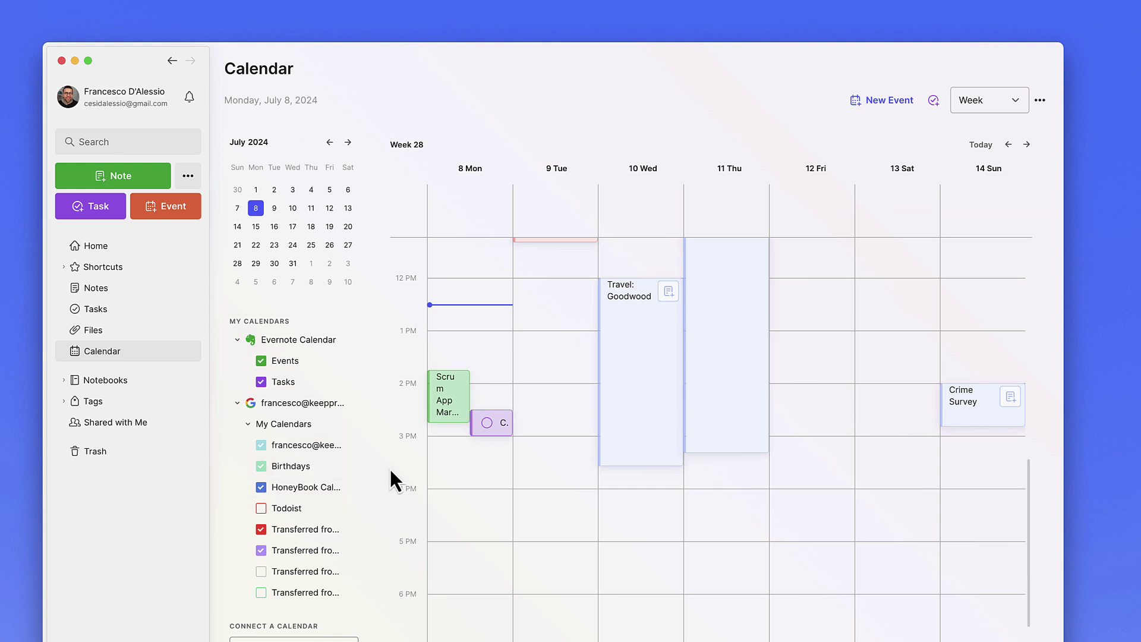
left_click(1010, 105)
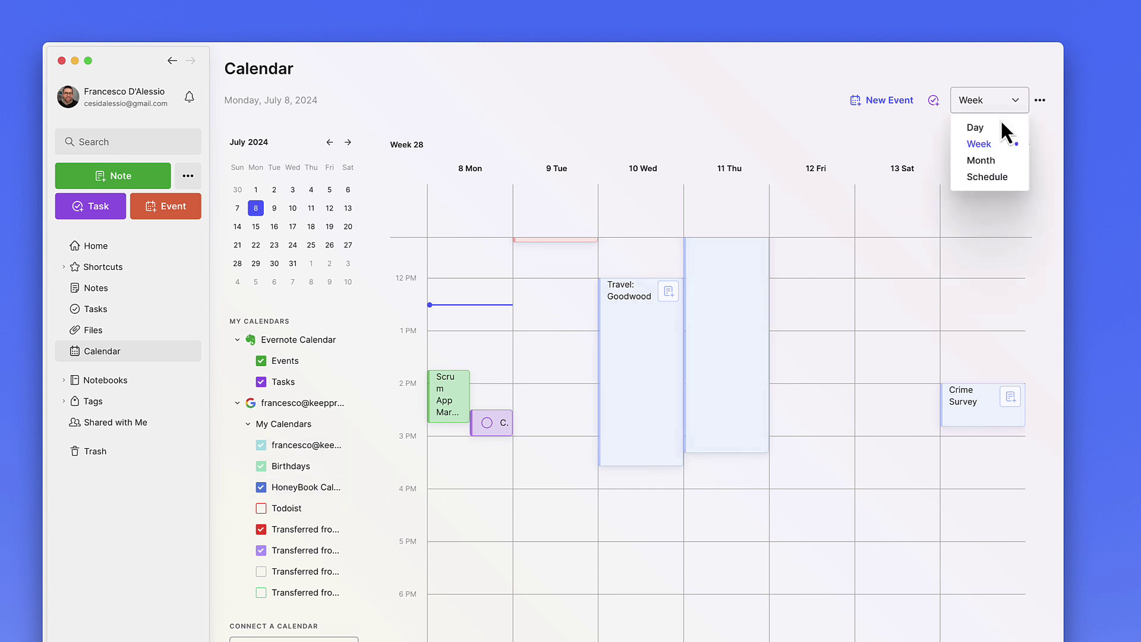
left_click(1040, 100)
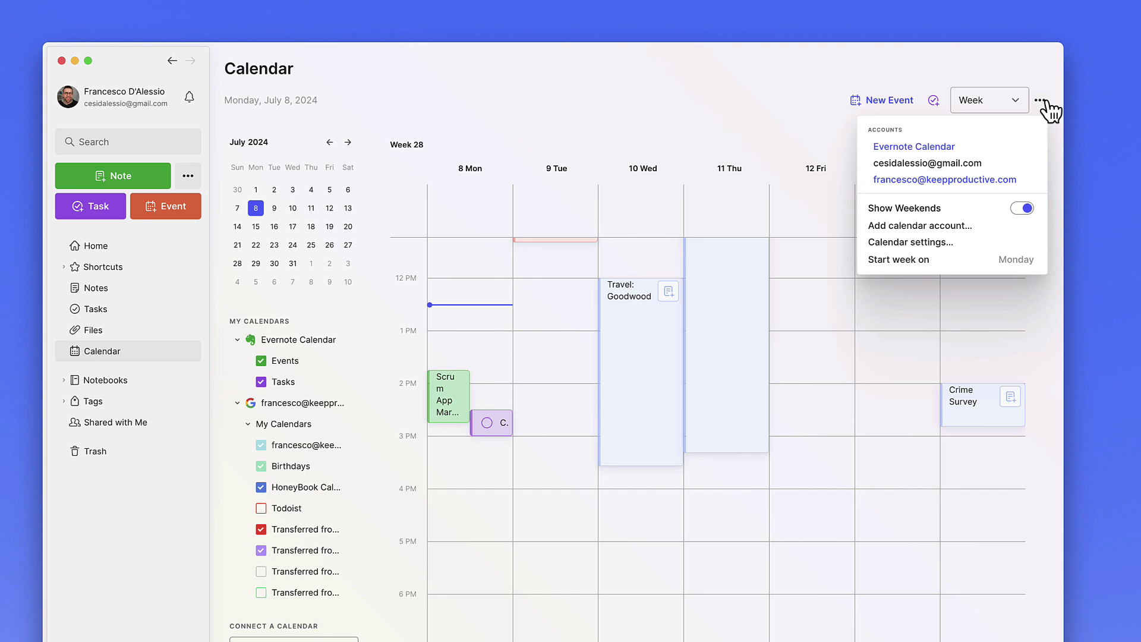
left_click(926, 246)
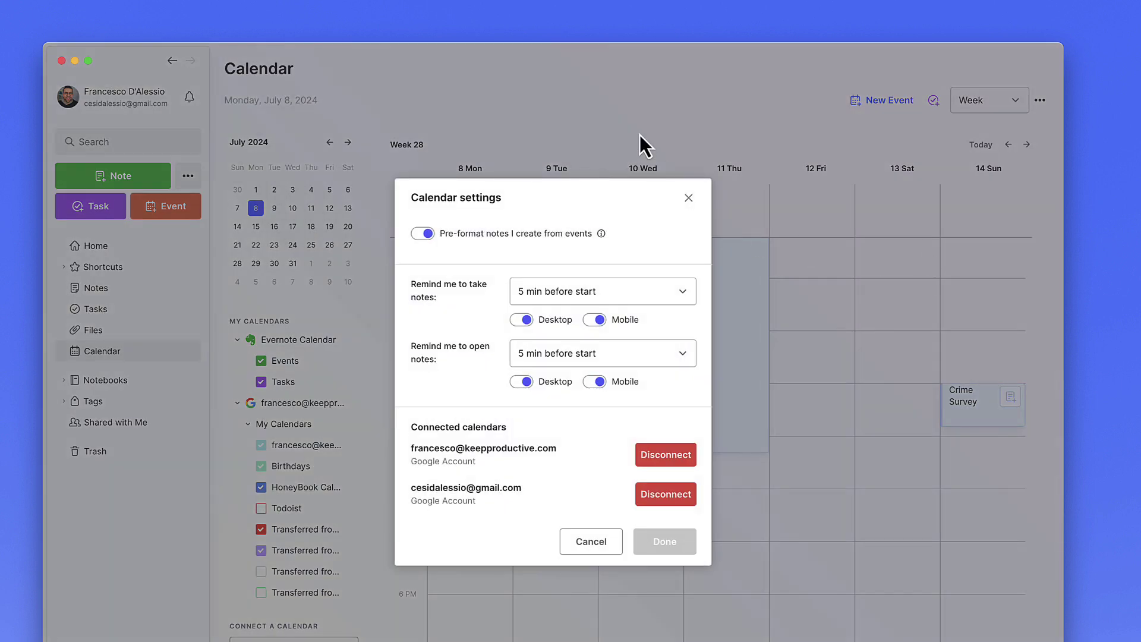
left_click(690, 200)
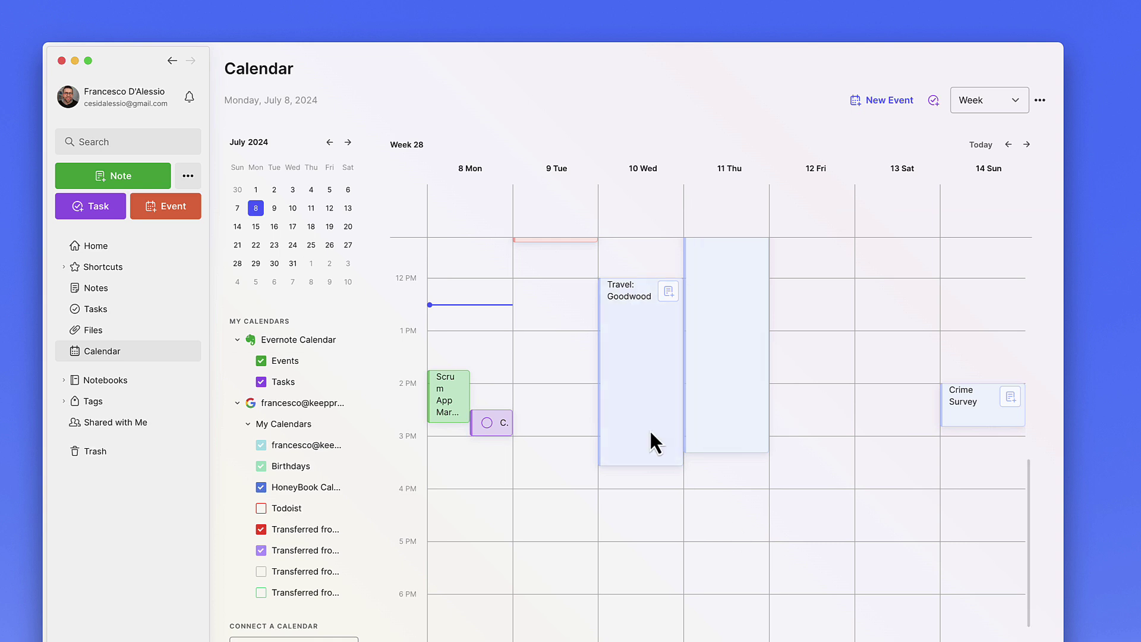
left_click(186, 208)
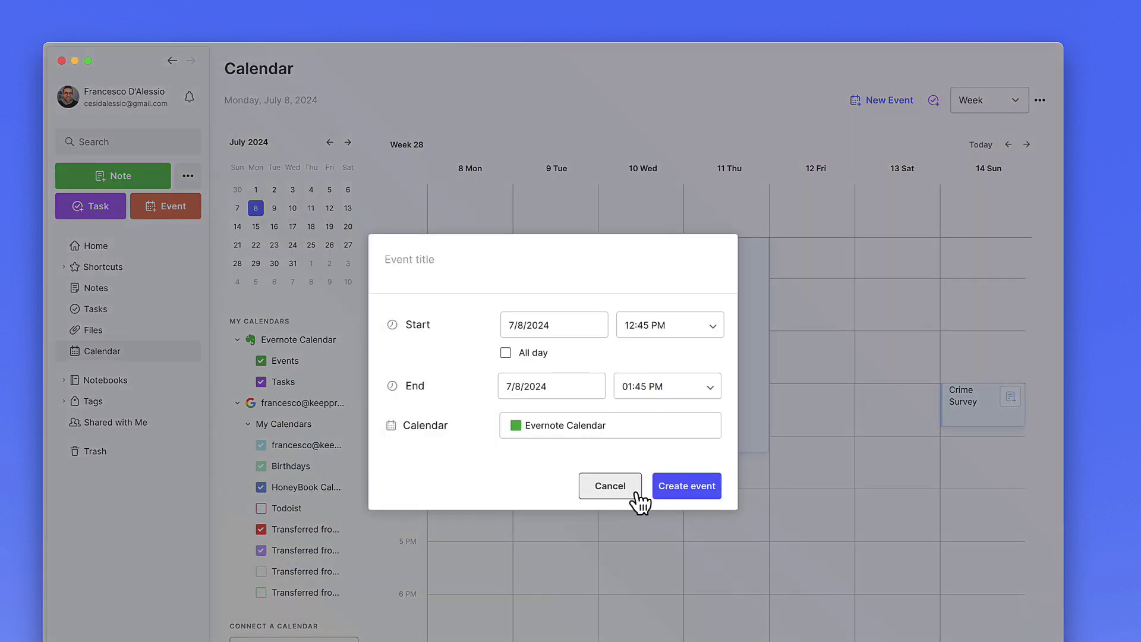
left_click(611, 493)
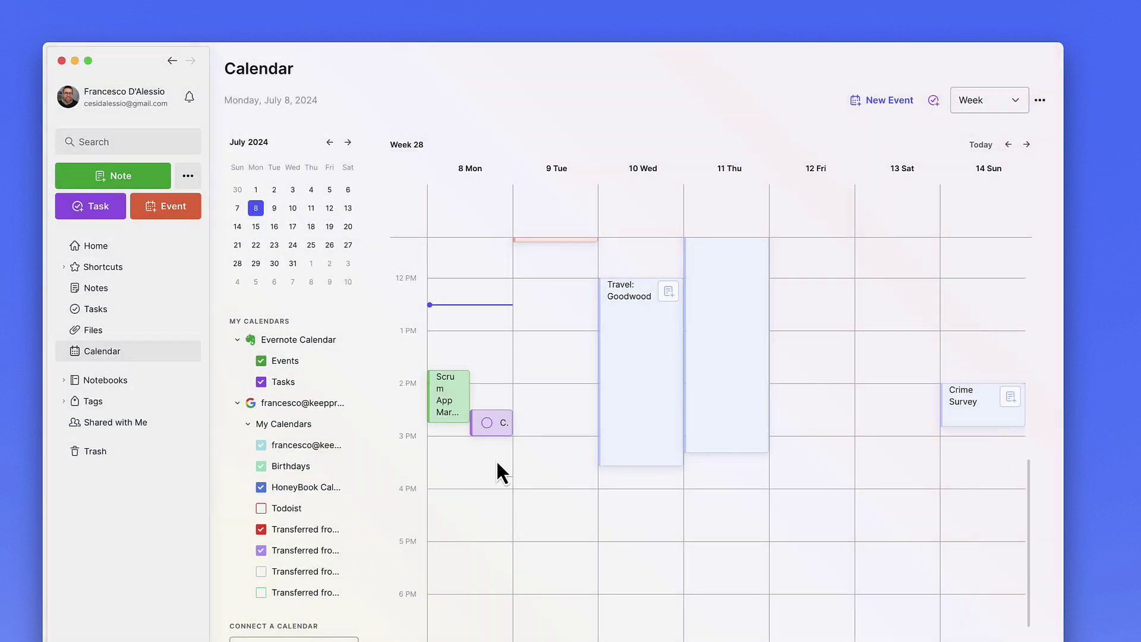